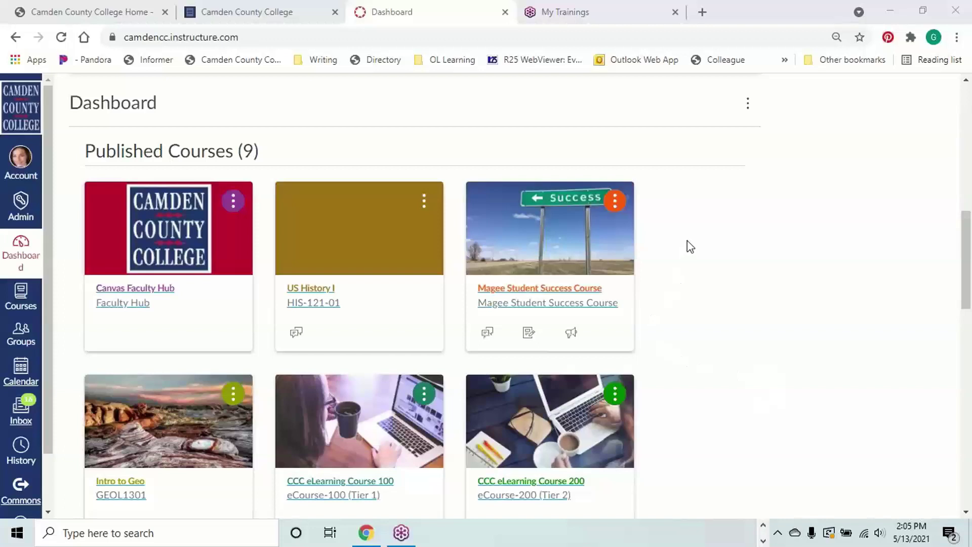
Step: Open the published Spring 2021 HIS-121-01 course from the dashboard and go to its Submit Grades page
scroll(689, 246, "down", 2)
scroll(691, 246, "up", 2)
scroll(679, 255, "down", 2)
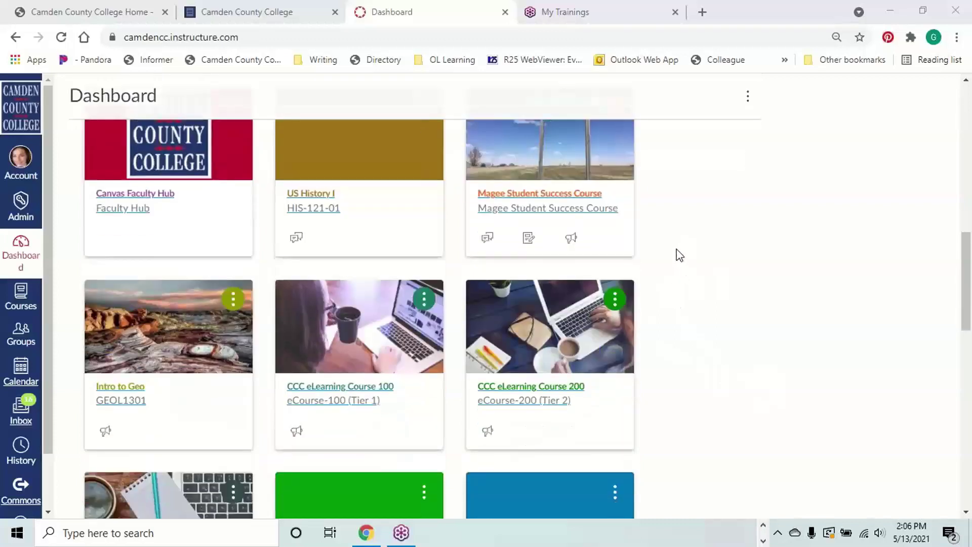
scroll(679, 255, "down", 5)
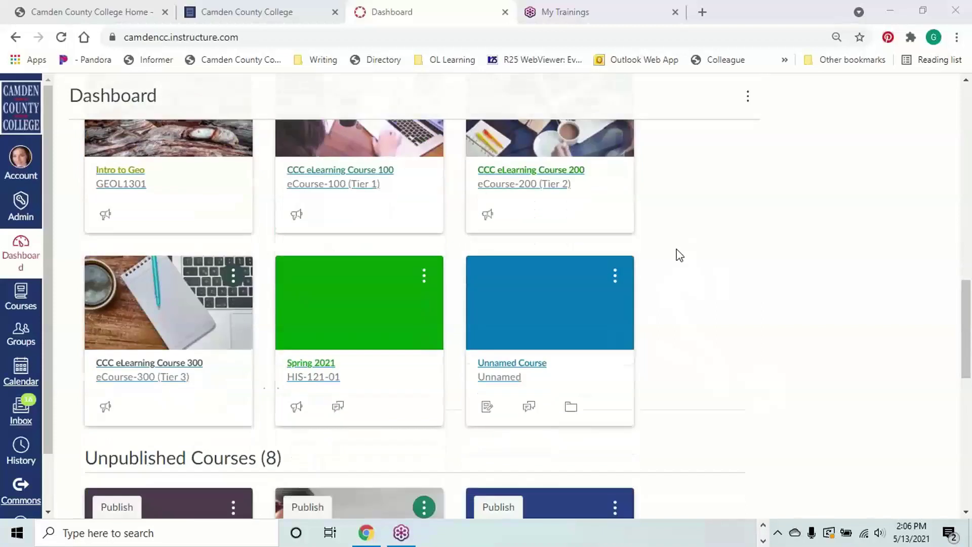
left_click(328, 315)
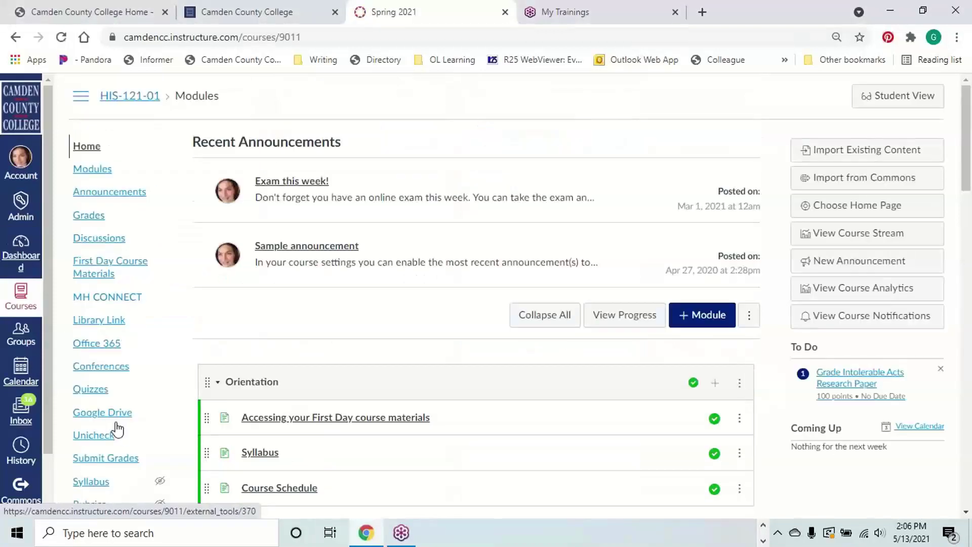
left_click(104, 459)
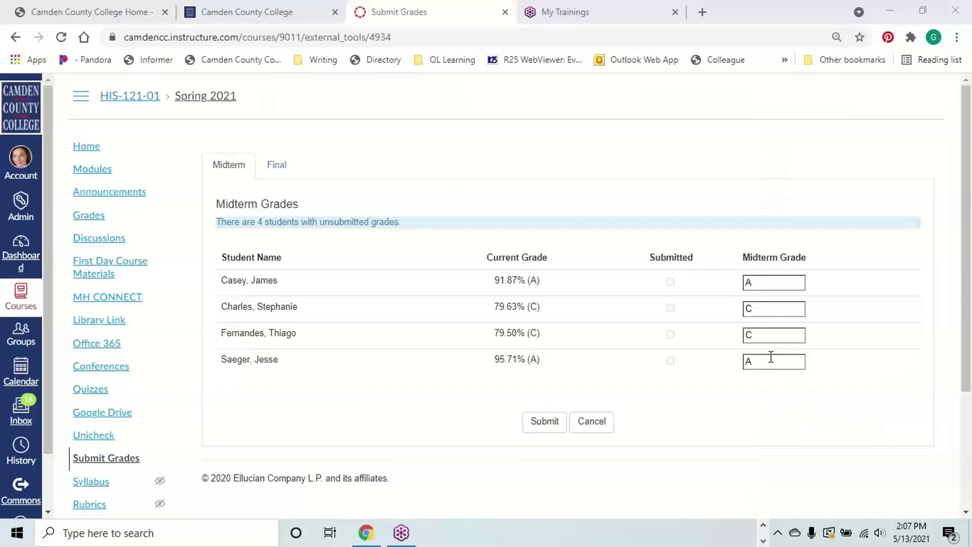
Step: Set the first student's midterm grade to XA and the second student's to NA
left_click(763, 281)
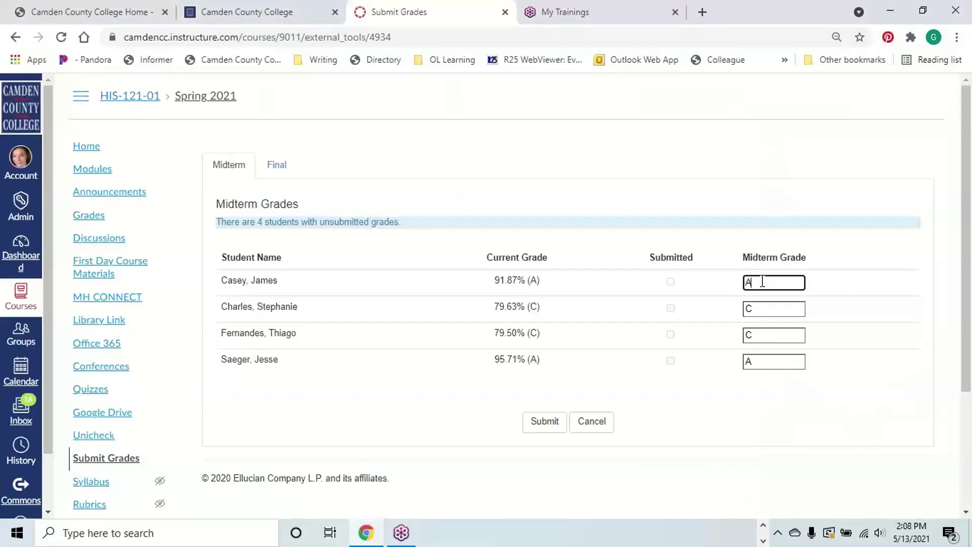
key("BackSpace")
type("XA")
left_click(767, 310)
key("BackSpace")
type("NA")
left_click(805, 256)
Step: Set the third student's midterm grade to SA and the fourth student's to XA
left_click(758, 336)
key("BackSpace")
type("SA")
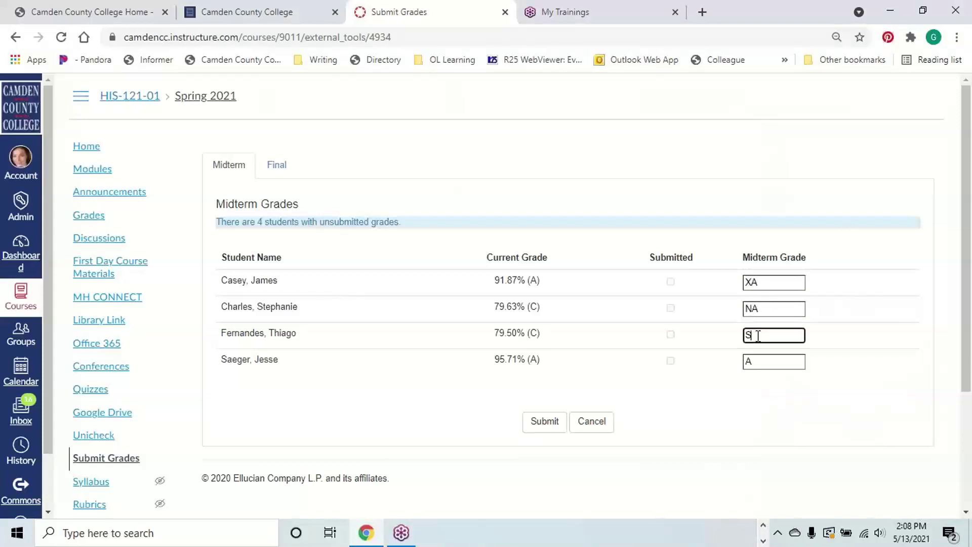
key("Tab")
type("XA")
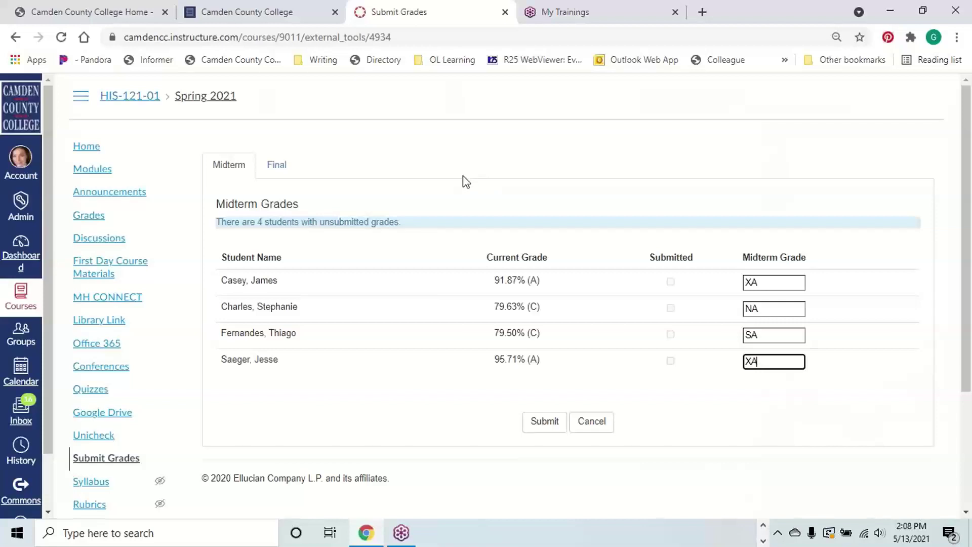
Step: Switch to the final grades and set the second student's final grade to B
left_click(280, 175)
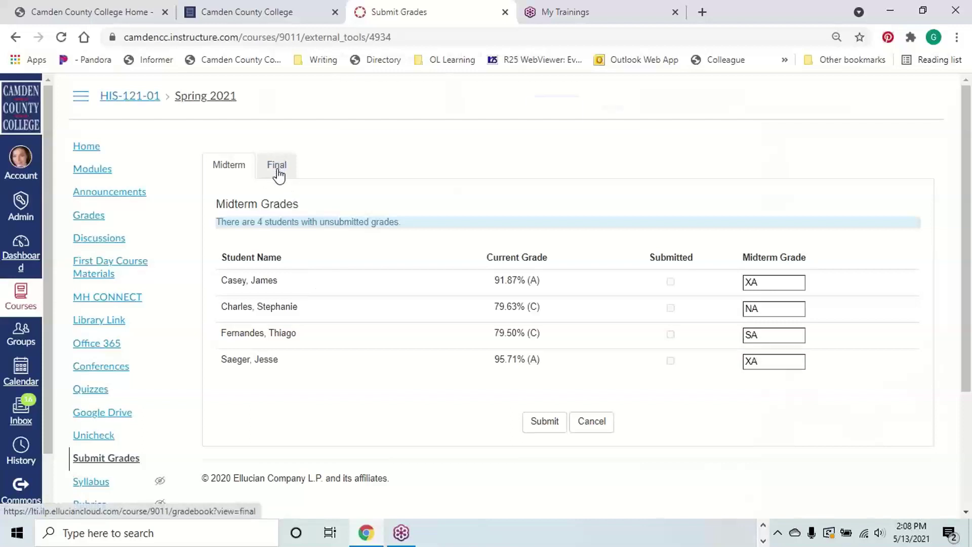
left_click(550, 120)
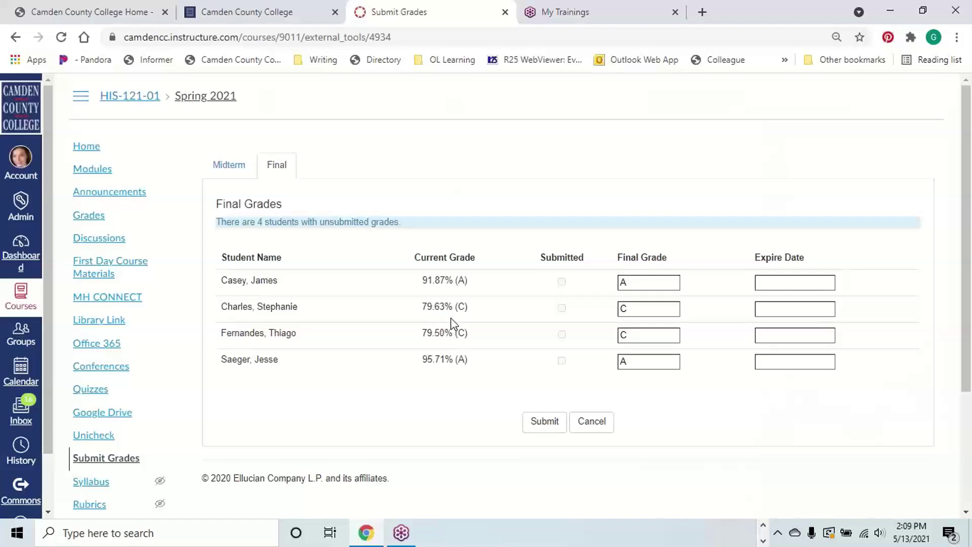
left_click(633, 308)
key("BackSpace")
type("B")
left_click(587, 167)
Step: Give the third student a final grade of I with an expire date of 06/04/2021
left_click(637, 337)
key("BackSpace")
left_click(776, 333)
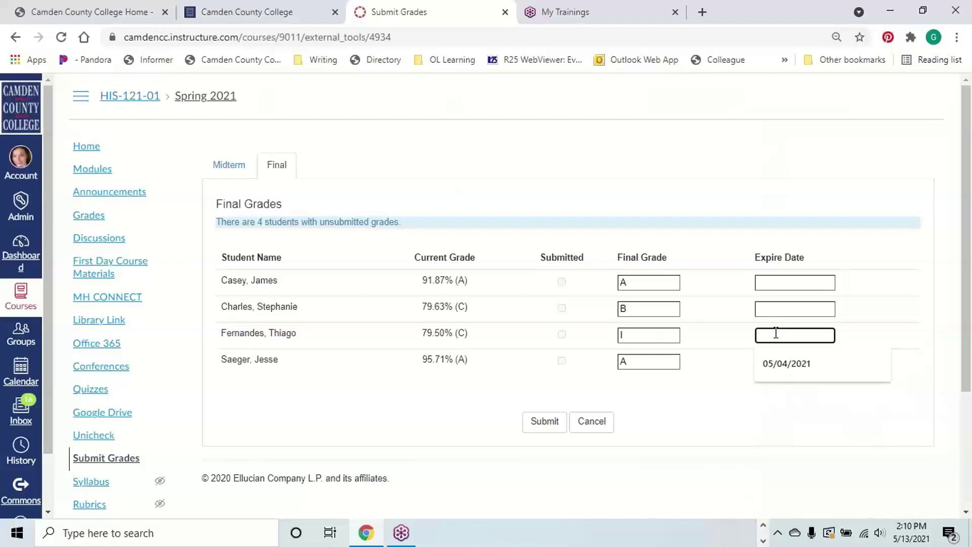
left_click(794, 360)
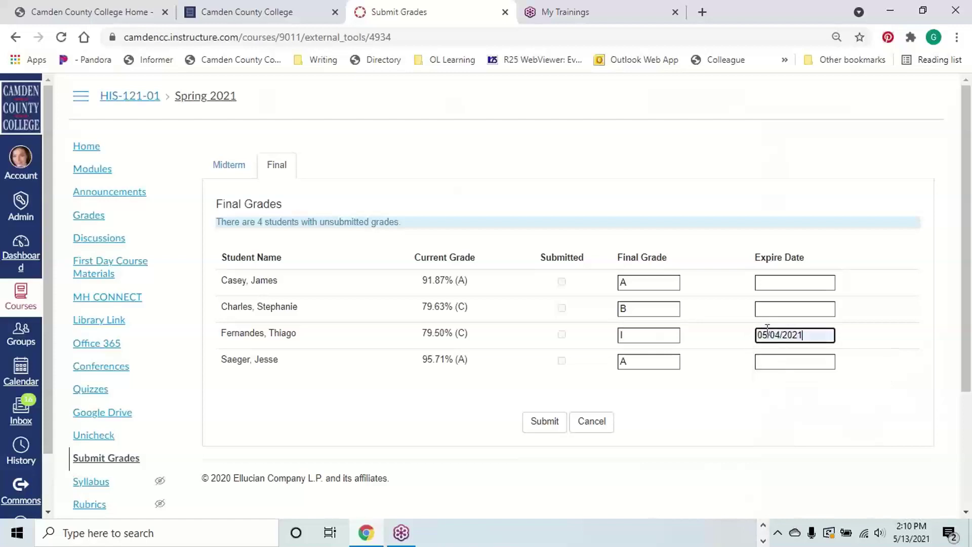
left_click(768, 333)
key("BackSpace")
type("6")
left_click(790, 416)
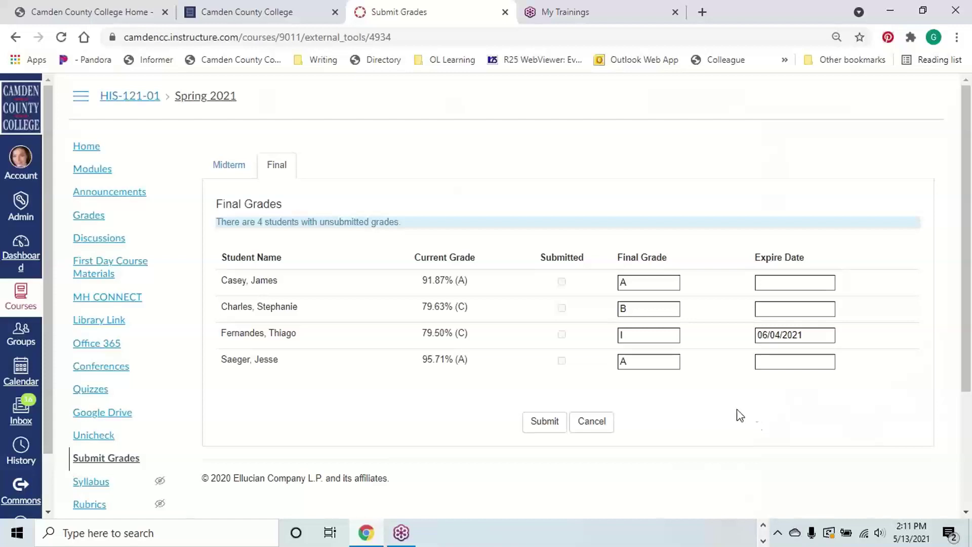
Step: Clear the first student's final grade
left_click(637, 280)
key("BackSpace")
left_click(637, 280)
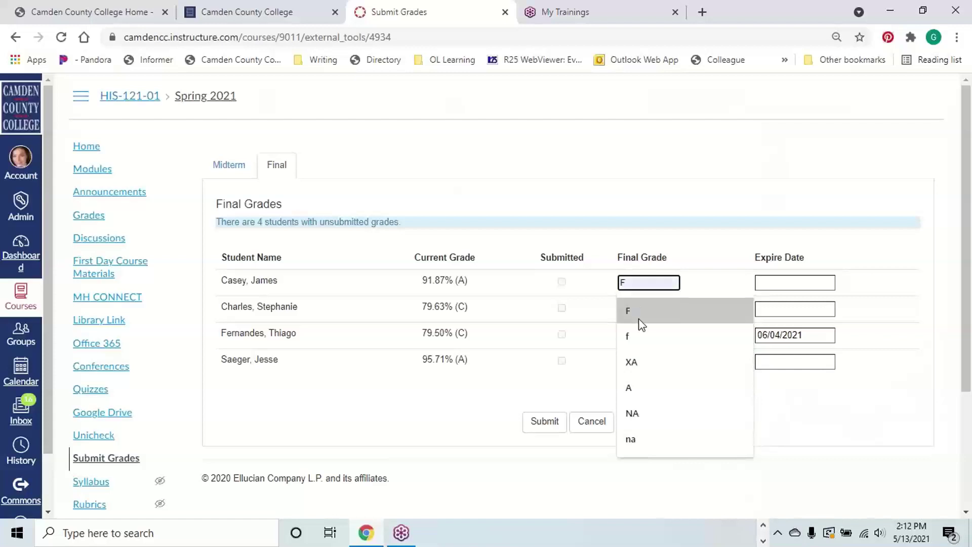
left_click(606, 212)
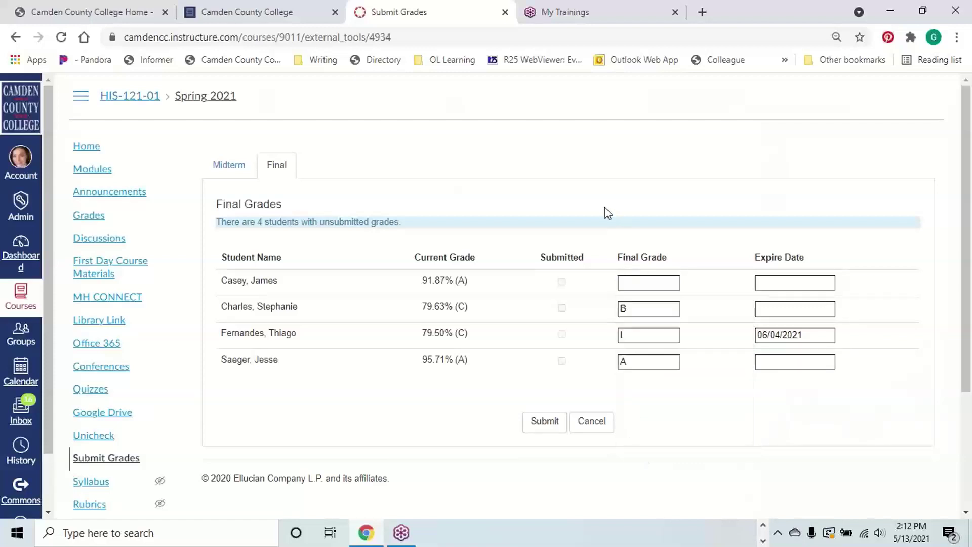
left_click(641, 281)
Step: Look over the QuickLaunch apps on the Camden County College staff portal, and return to the final grades in Canvas
left_click(228, 12)
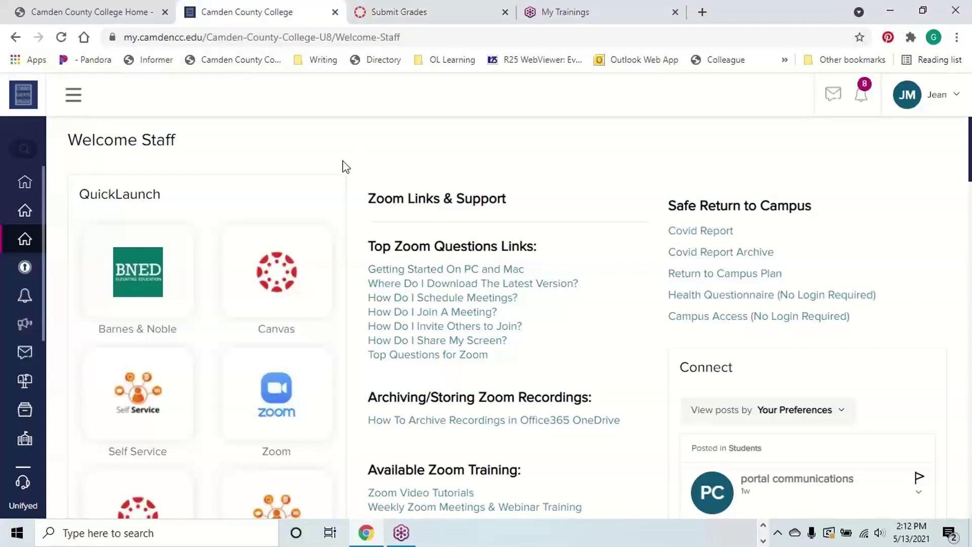
scroll(343, 167, "down", 2)
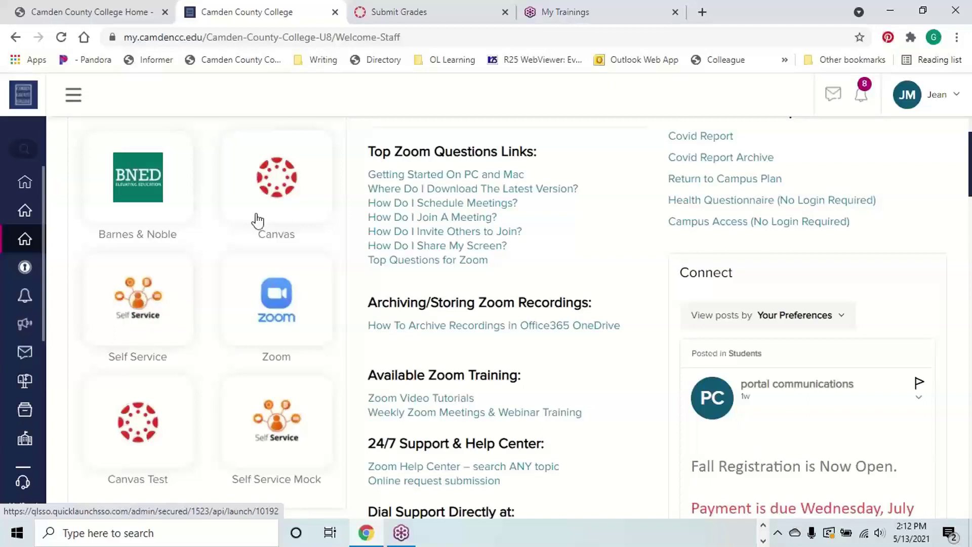
left_click(389, 6)
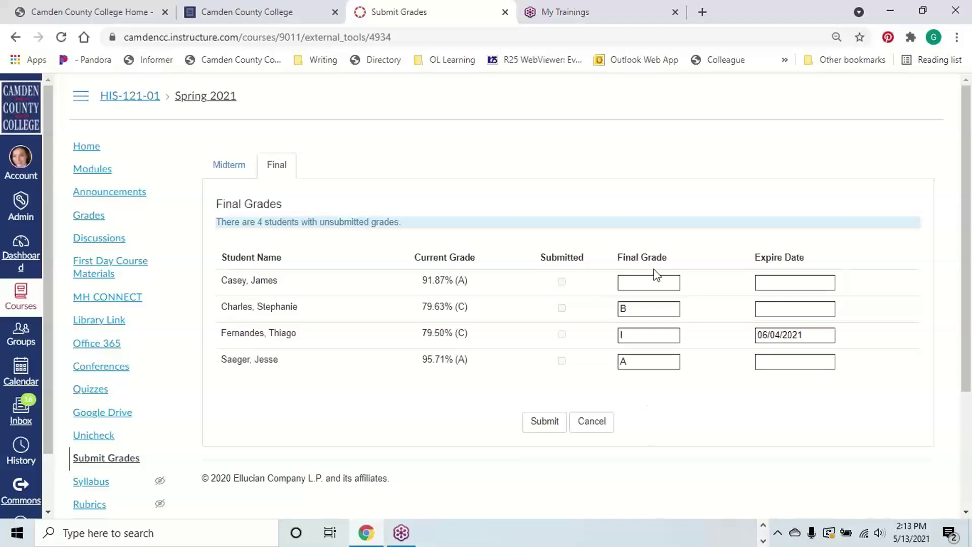
Step: Enter FA as the first student's final grade
left_click(625, 283)
left_click(634, 228)
left_click(633, 282)
type("FA")
left_click(963, 51)
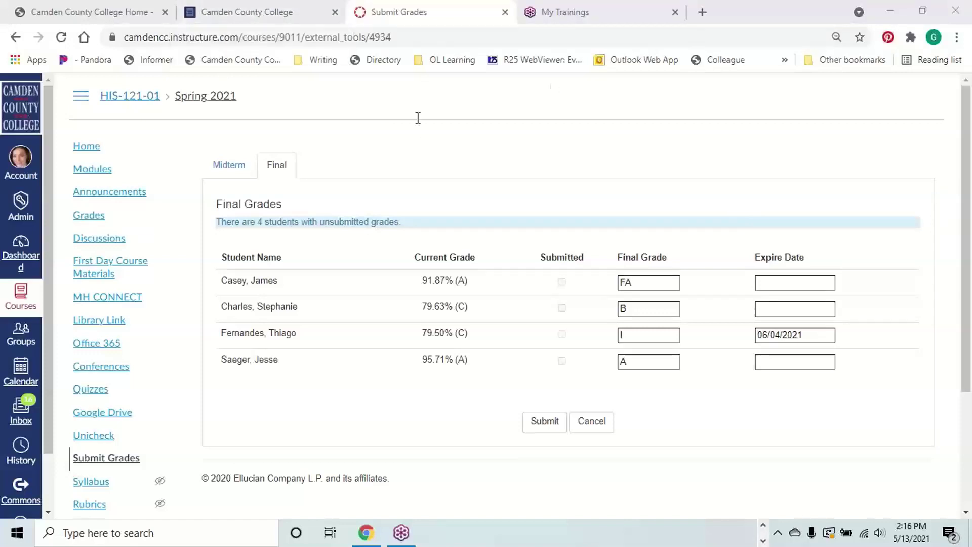
Step: Return to the dashboard and open the modules list of the Canvas Faculty Hub course
left_click(21, 248)
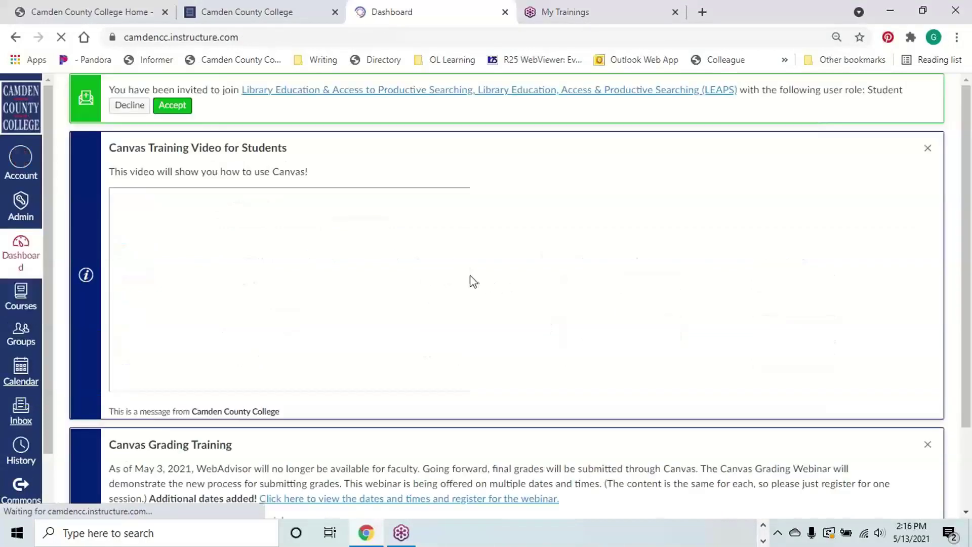
scroll(508, 269, "down", 3)
scroll(509, 267, "down", 3)
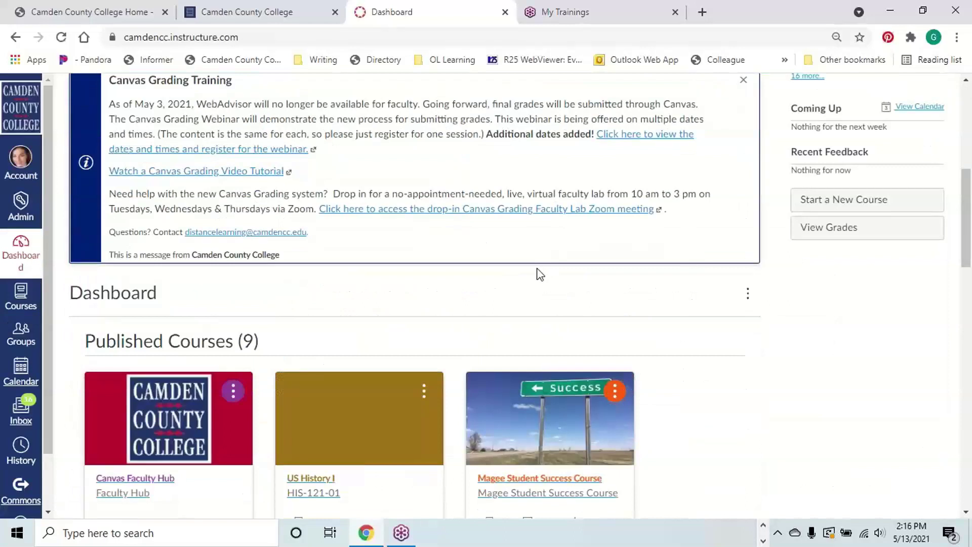
scroll(547, 265, "down", 3)
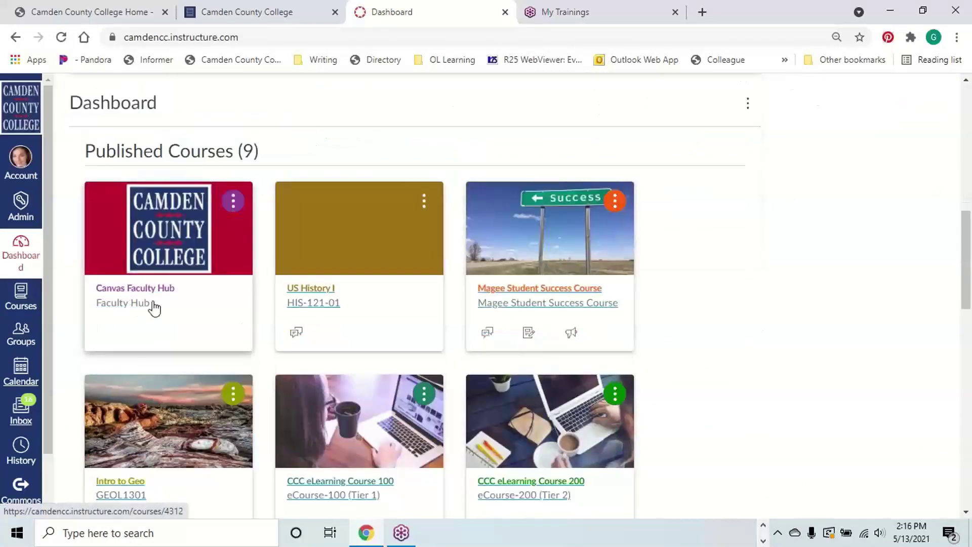
left_click(130, 293)
left_click(358, 435)
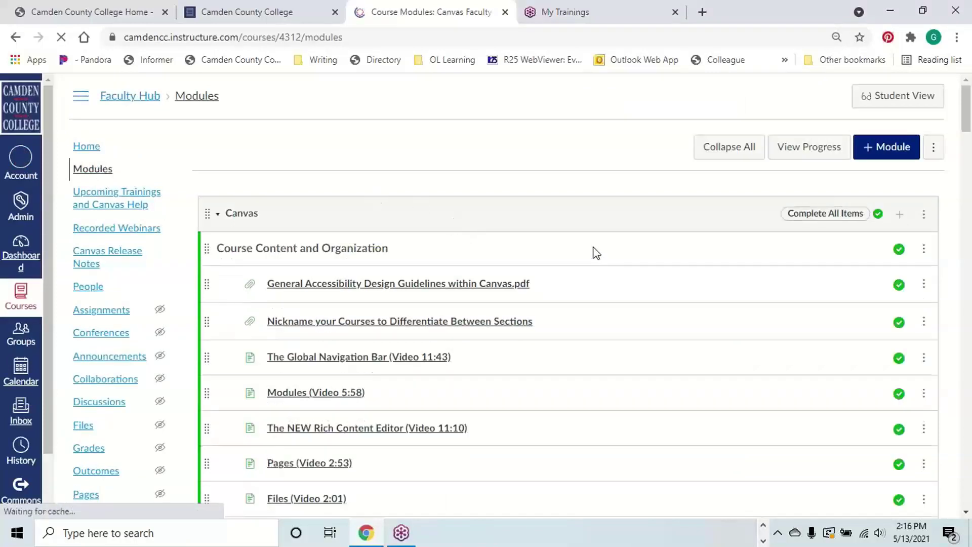
Step: Open the Submitting Midterm and Final Grades through Canvas page from the Grades section of the modules
scroll(593, 252, "down", 4)
scroll(595, 248, "down", 16)
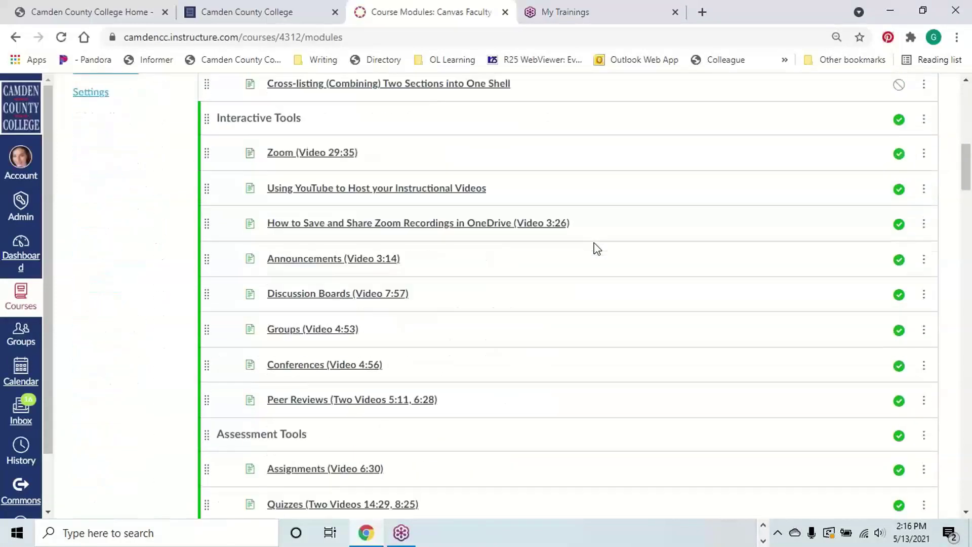
scroll(585, 246, "up", 1)
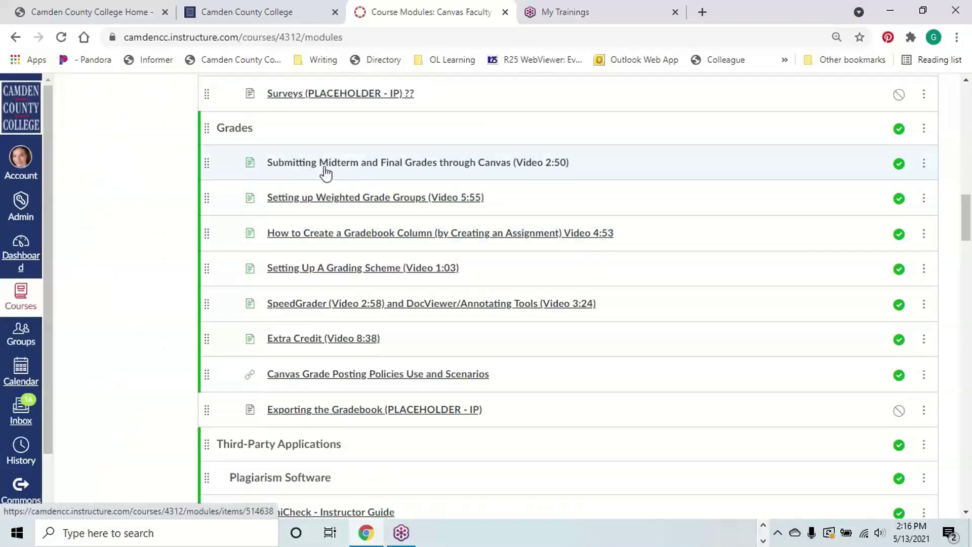
left_click(413, 168)
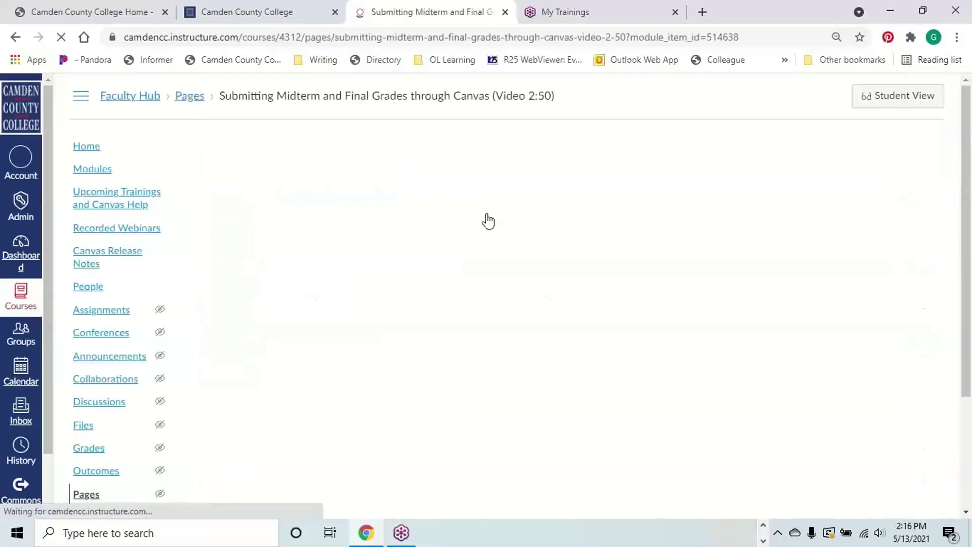
Step: Review the page's videos on submitting grades through Canvas and clearing the browser history
scroll(653, 312, "down", 3)
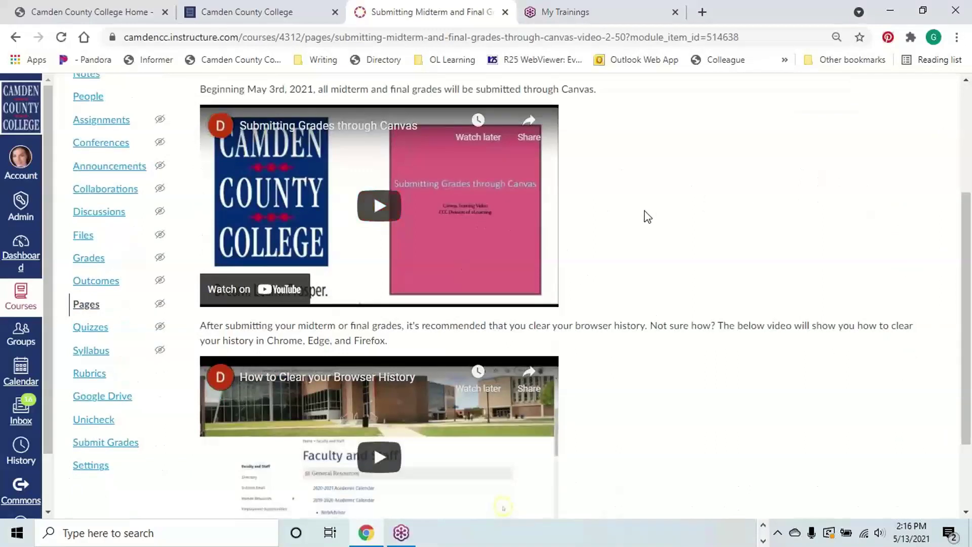
scroll(646, 212, "down", 2)
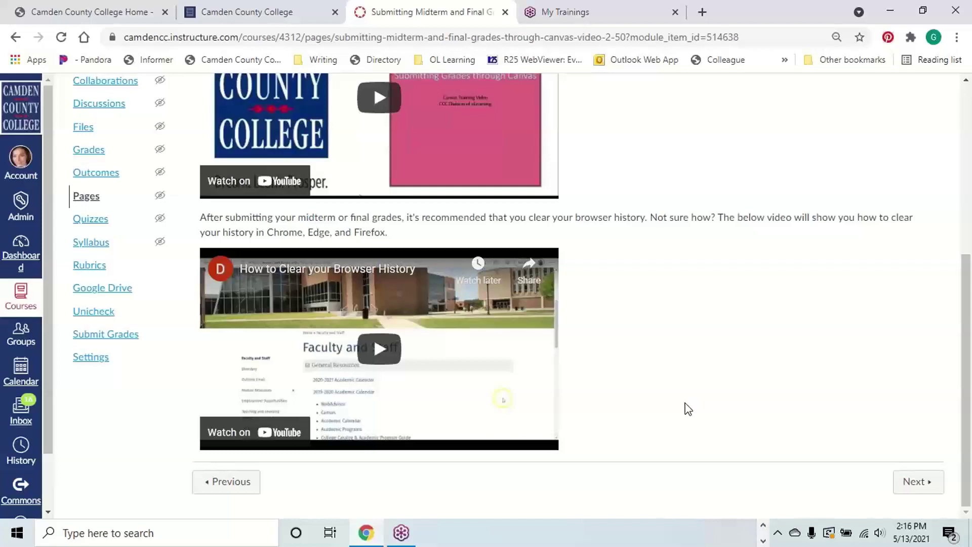
scroll(688, 409, "up", 2)
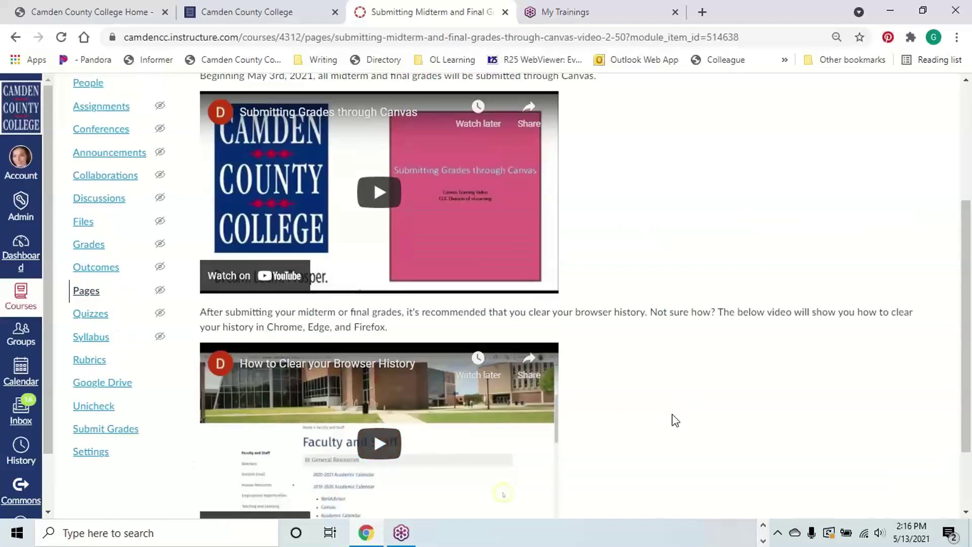
scroll(673, 419, "up", 2)
scroll(666, 418, "up", 2)
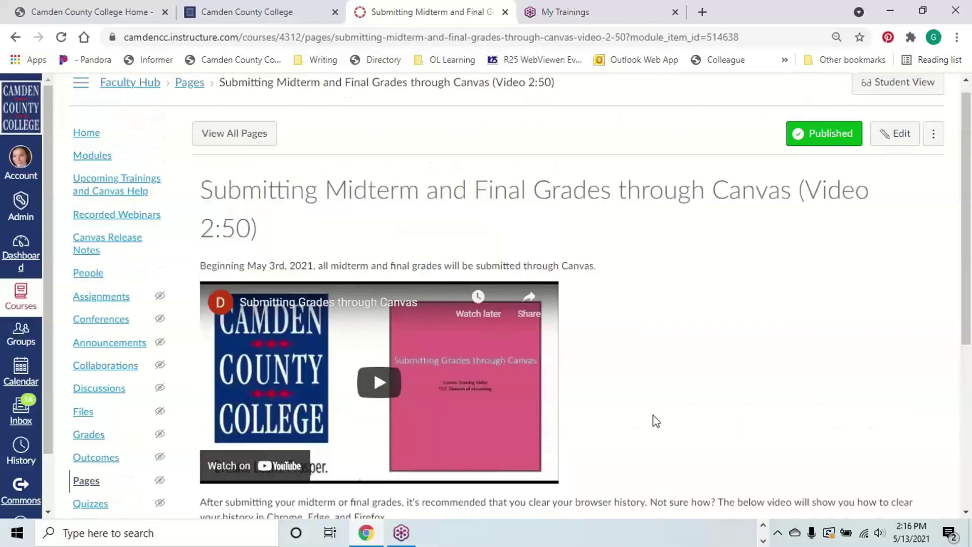
scroll(654, 419, "up", 1)
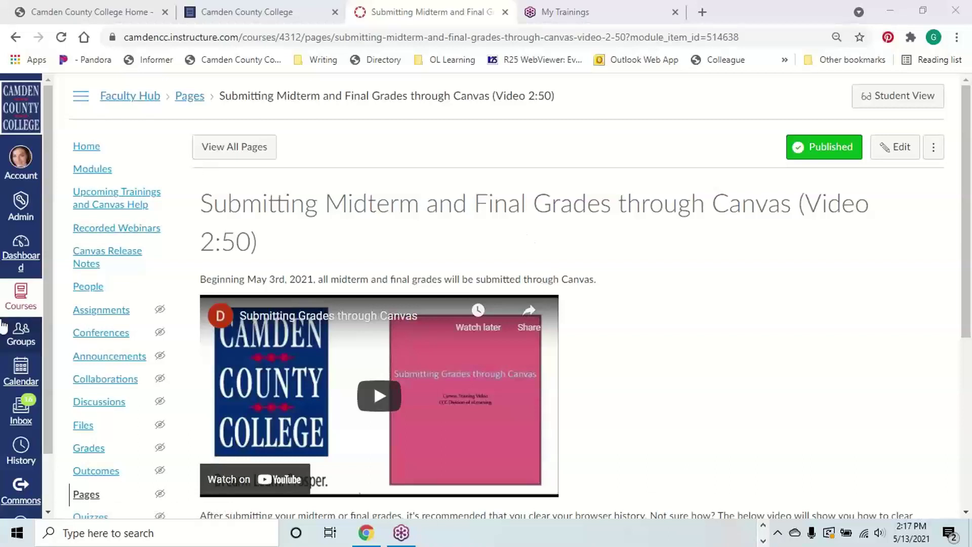
Step: Go back to the dashboard and review the Canvas Grading Training announcement with its webinar, tutorial and faculty lab links
left_click(20, 249)
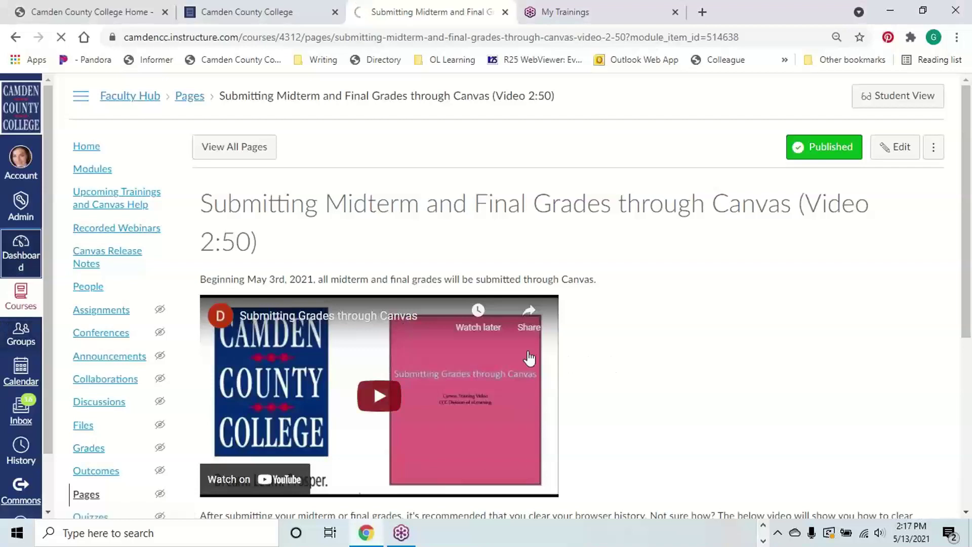
scroll(631, 345, "down", 3)
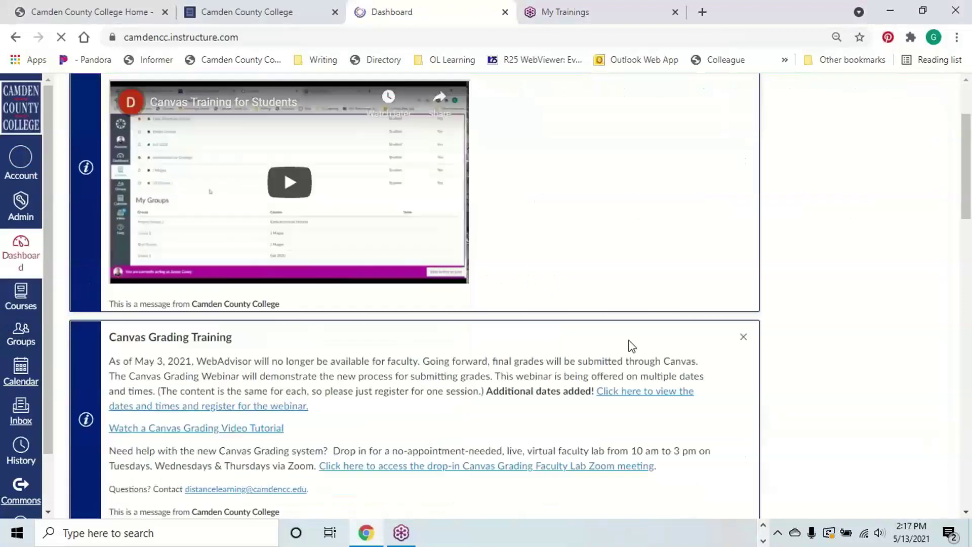
scroll(630, 344, "down", 4)
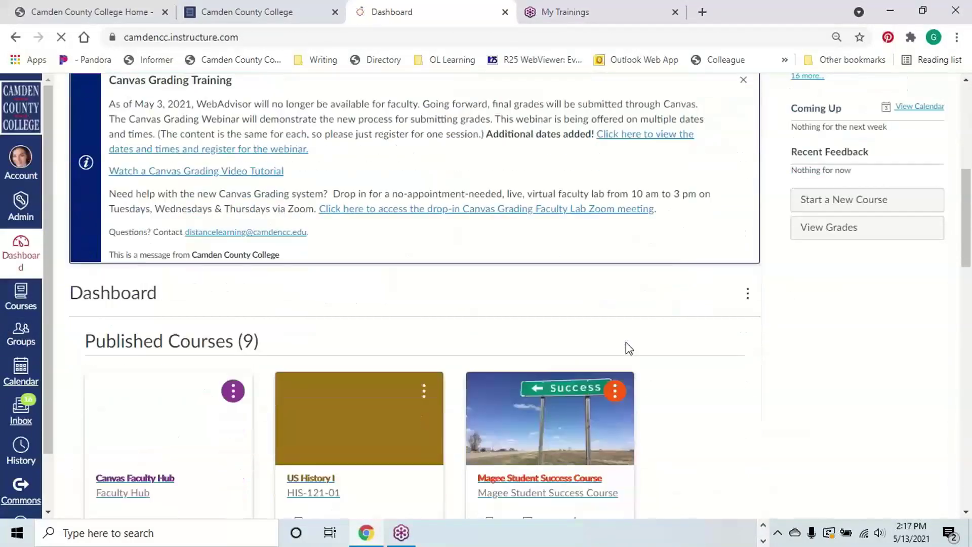
scroll(677, 355, "down", 4)
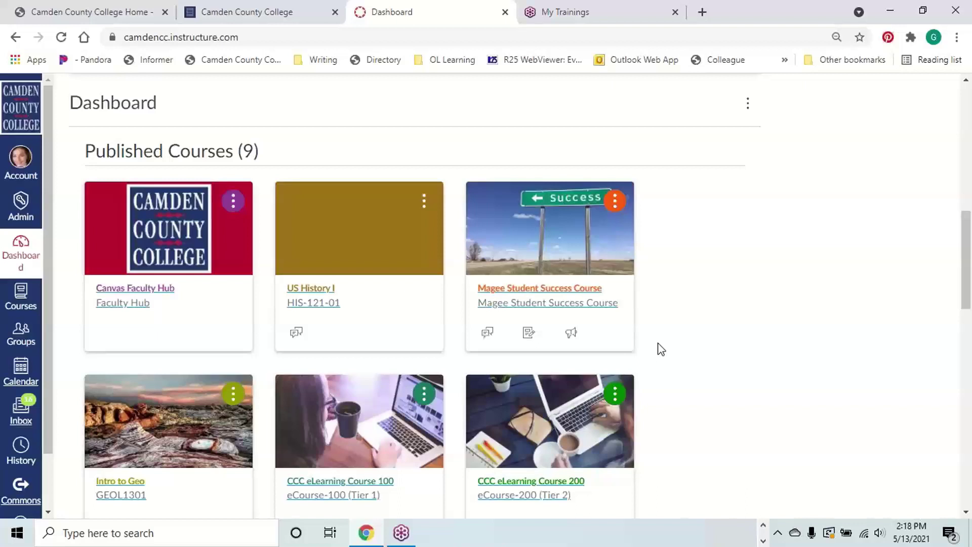
scroll(521, 348, "up", 5)
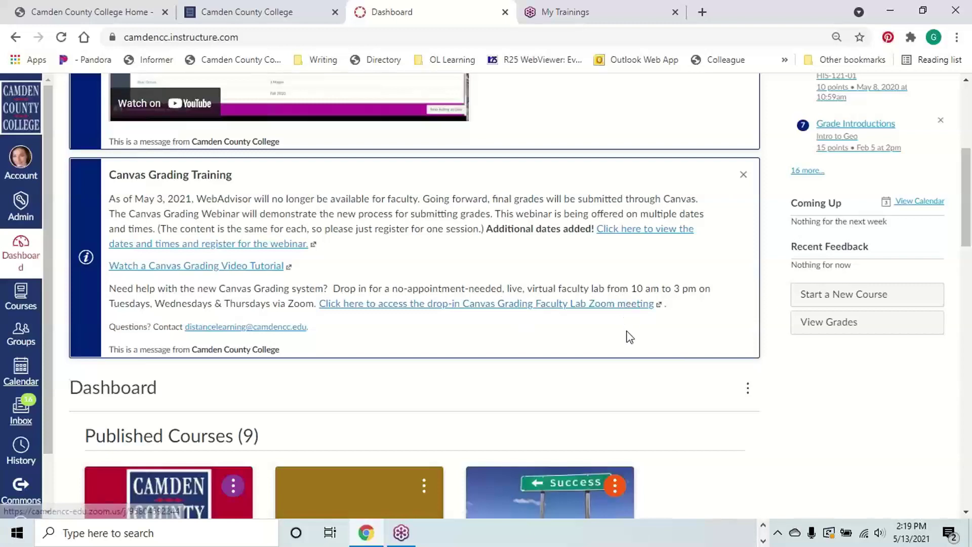
Step: Open the Submit Grades page of the Spring 2021 HIS-121-01 course from the dashboard's published courses
scroll(628, 334, "down", 4)
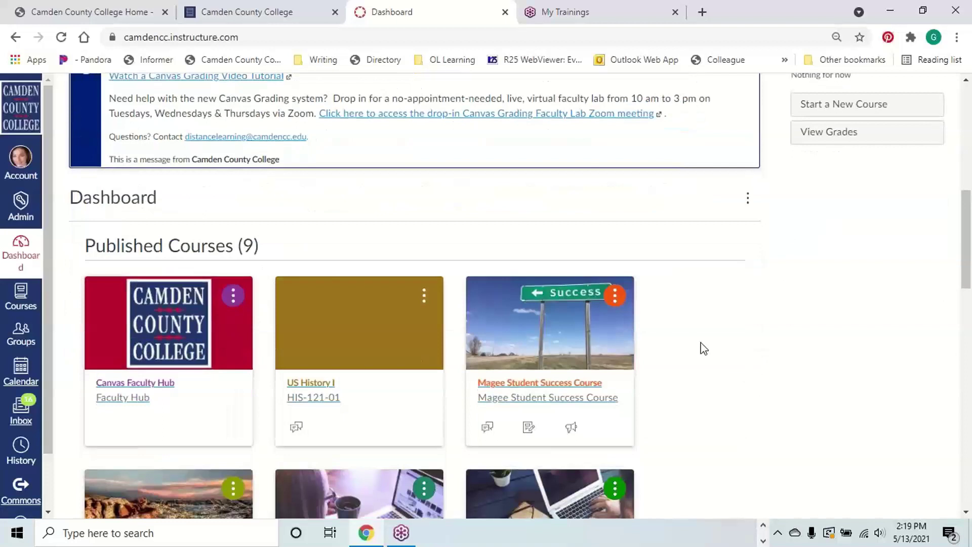
scroll(701, 347, "down", 2)
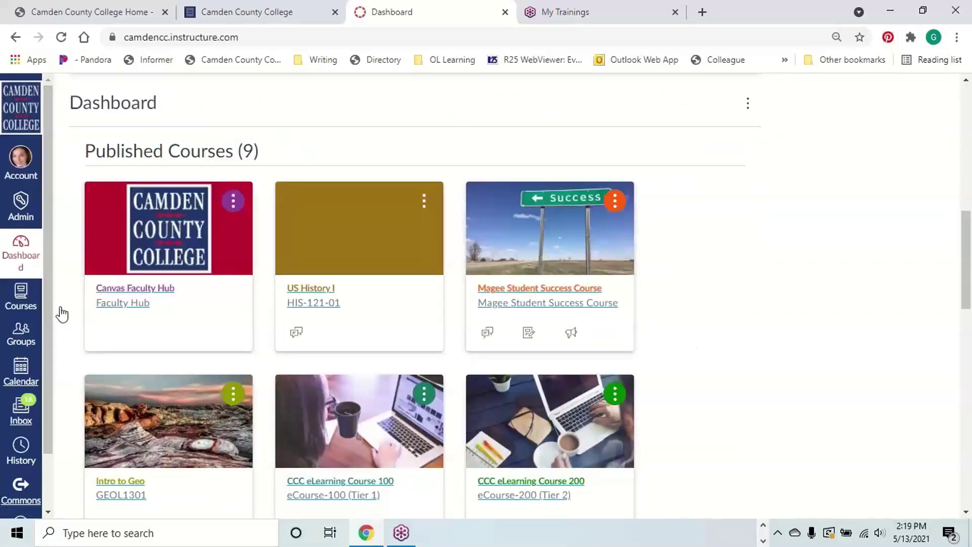
scroll(743, 347, "down", 8)
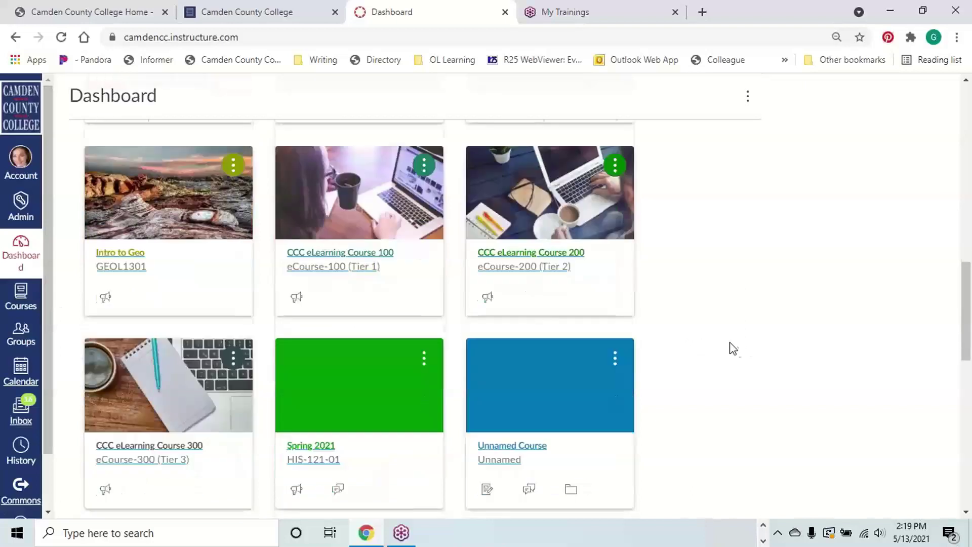
left_click(308, 305)
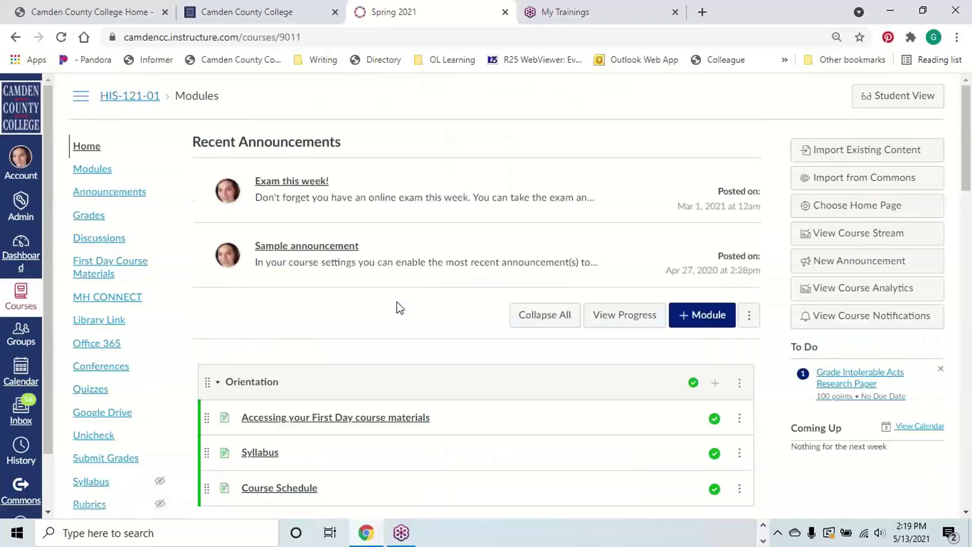
scroll(227, 258, "down", 2)
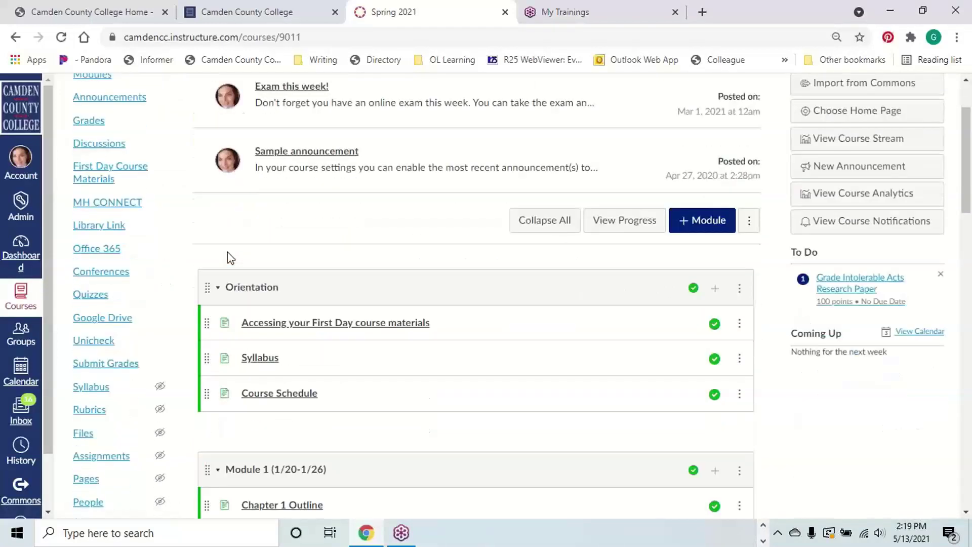
left_click(134, 364)
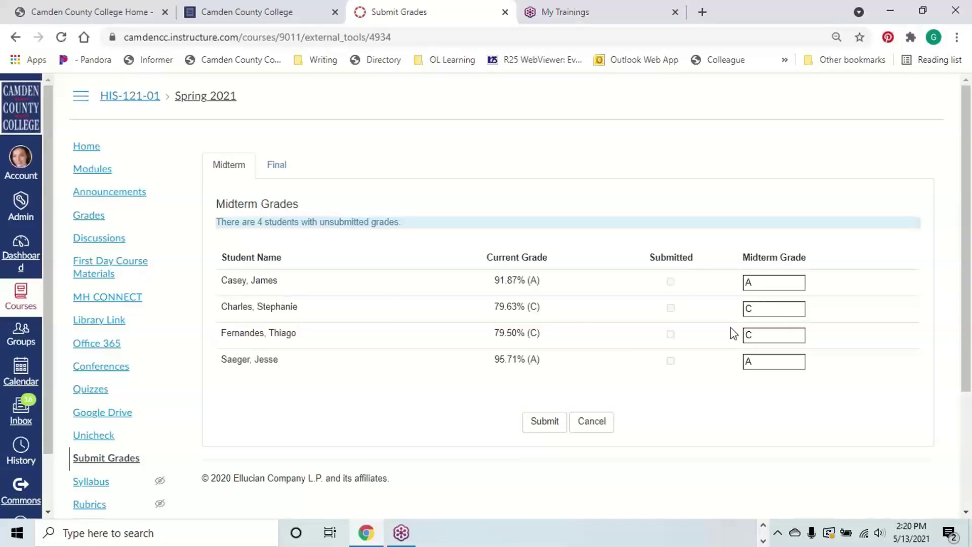
Step: Show the final grades instead of the midterm grades and set the second listed student's final grade to B
left_click(758, 309)
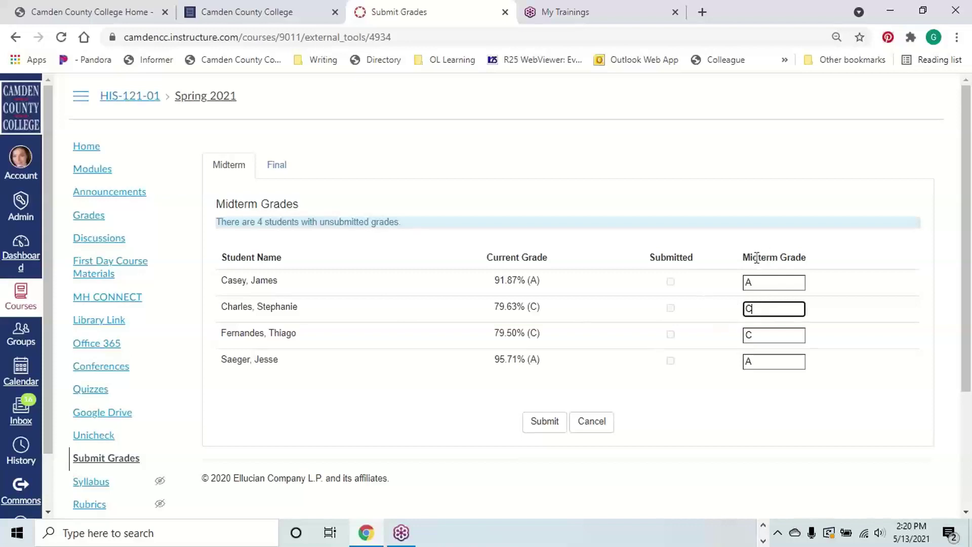
left_click(278, 166)
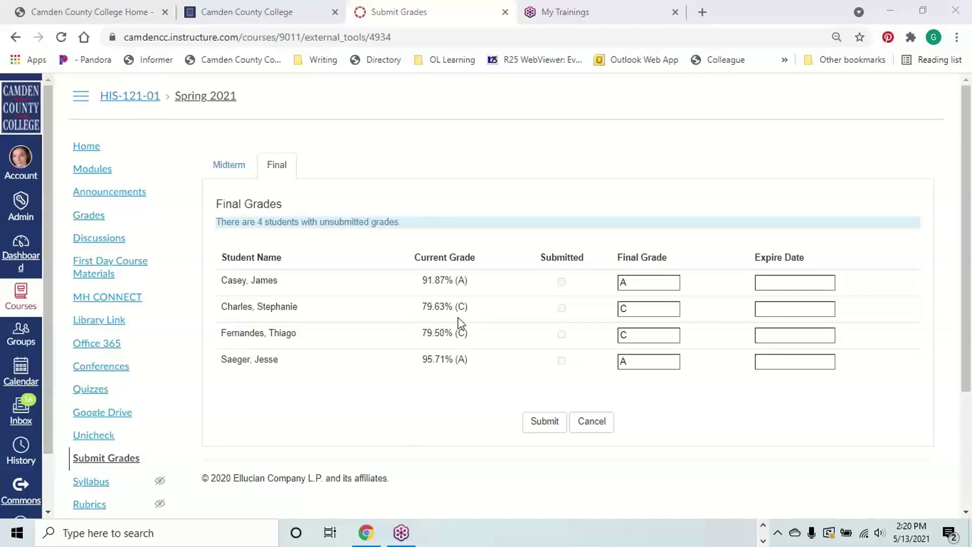
double_click(625, 307)
type("B")
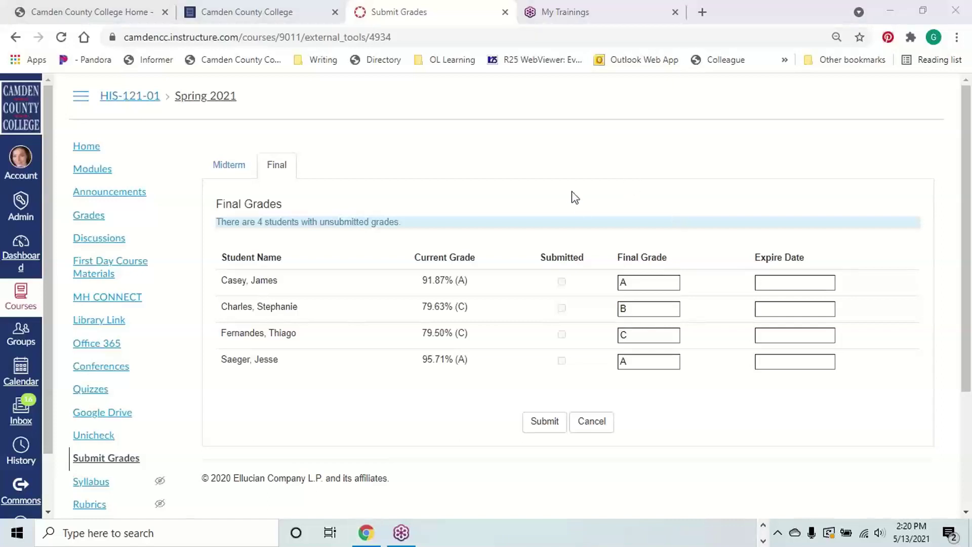